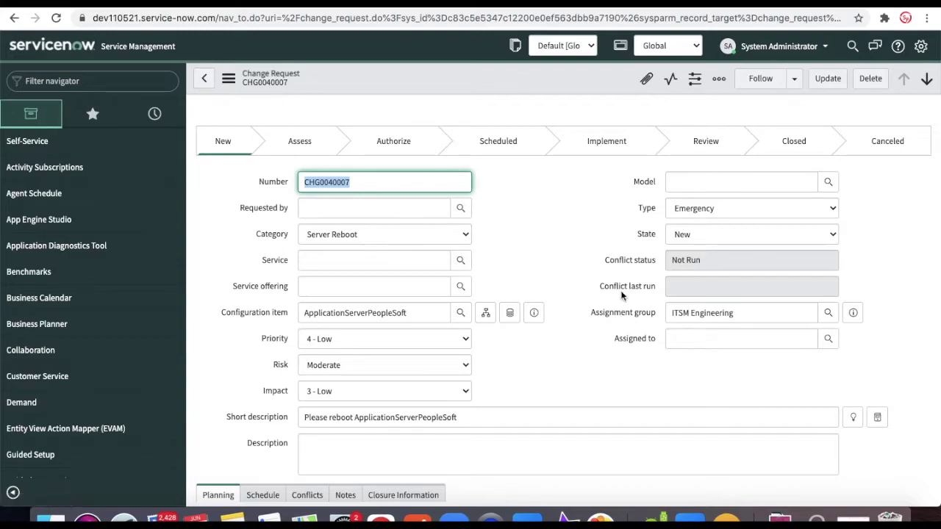
Set CHG0040007's State to Authorize and save the record from the header menu.
click(710, 235)
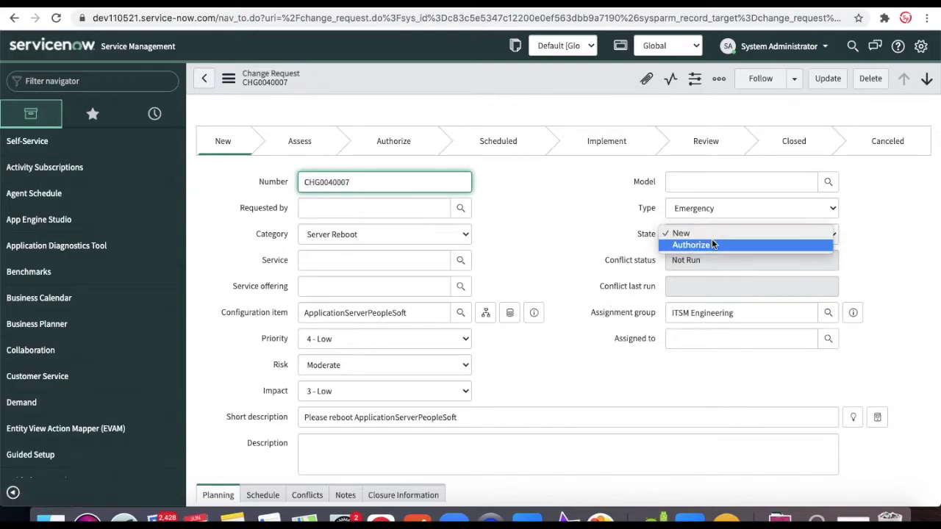
click(705, 245)
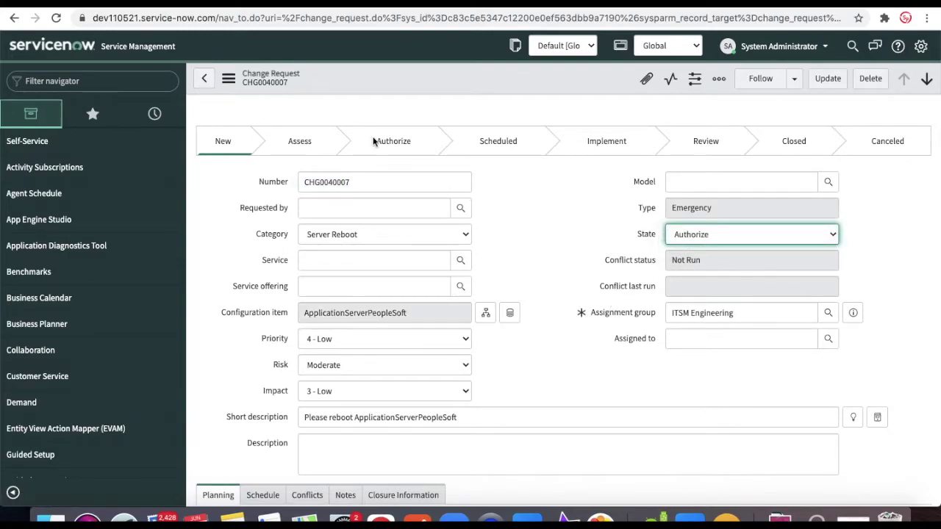
right_click(464, 84)
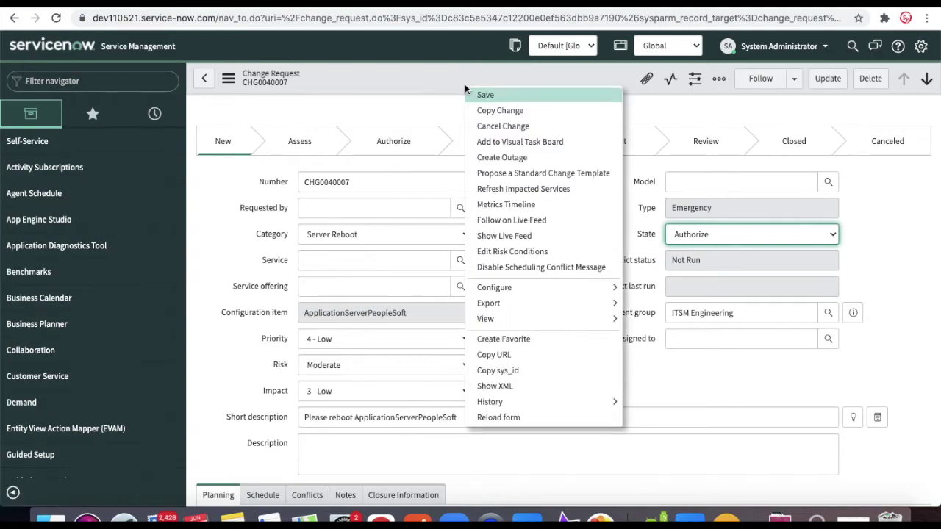
click(472, 92)
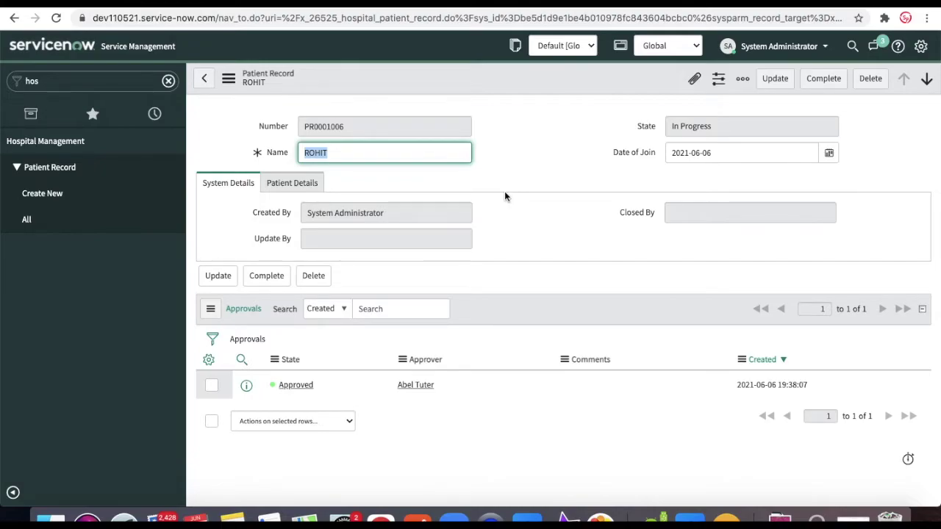
Filter the navigator for 'forma', open System UI > Formatters, and start a new formatter record.
double_click(94, 81)
key(BackSpace)
text(f)
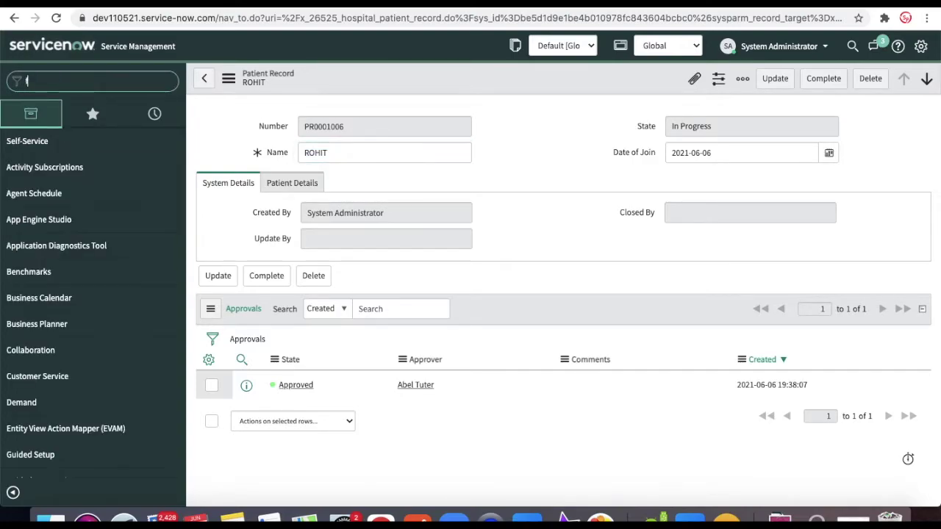
text(orma)
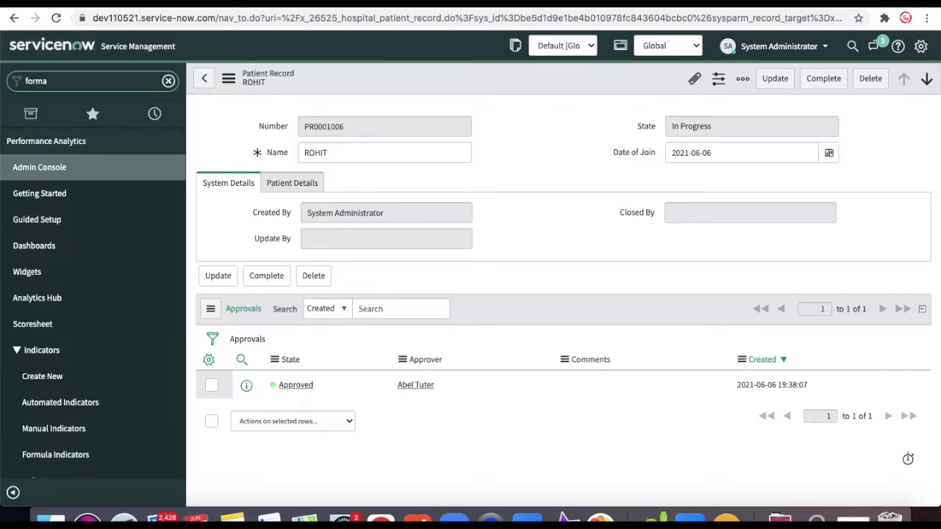
scroll(77, 366, down, 10)
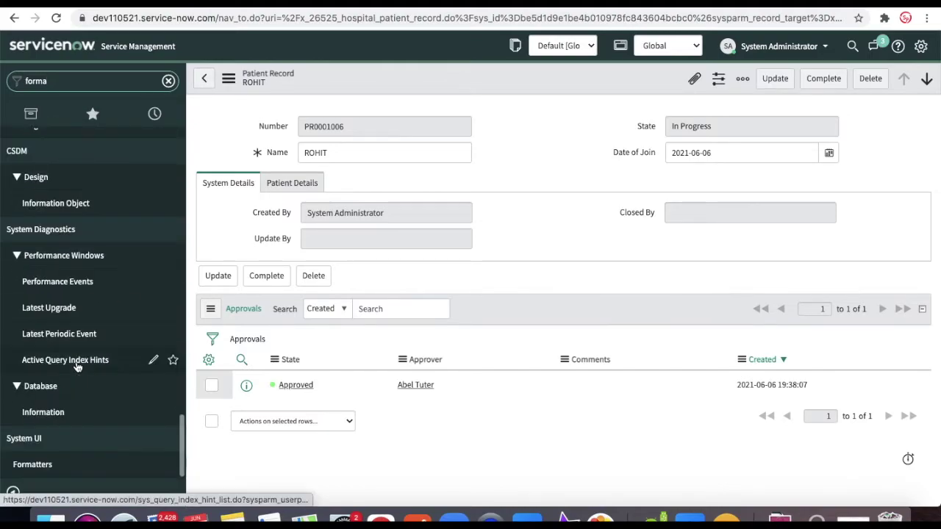
click(46, 463)
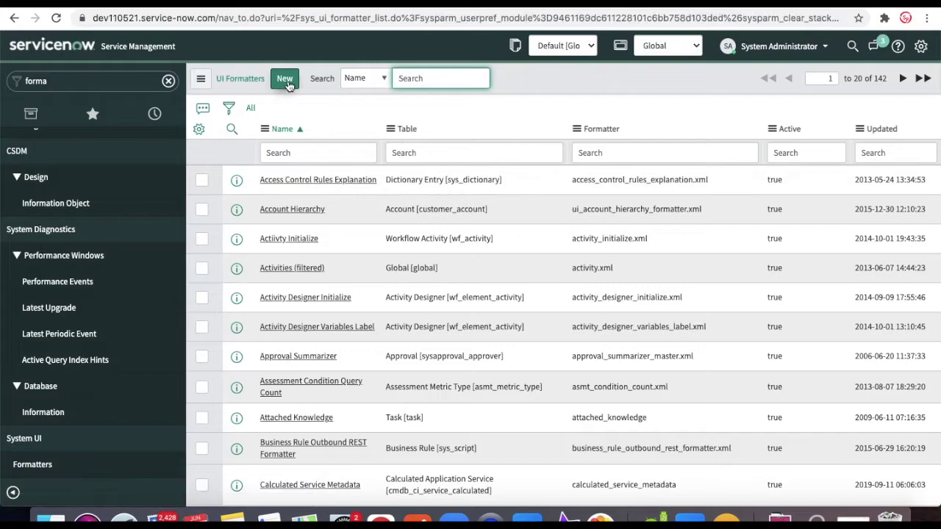
click(289, 86)
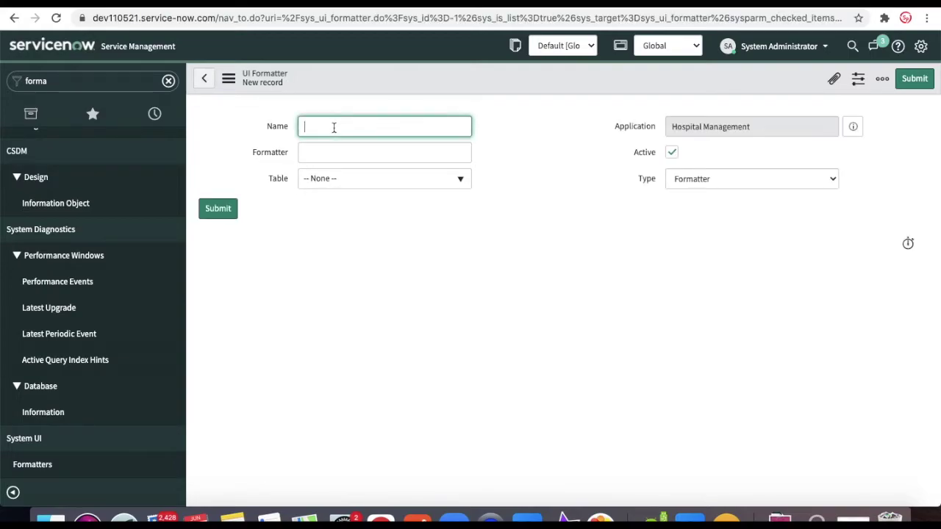
Create the 'Hospital Managment' formatter on Patient Record with formatter process_flow.xml and submit it.
text(Hospi)
text(tal )
text(Managmen)
text(t)
click(357, 180)
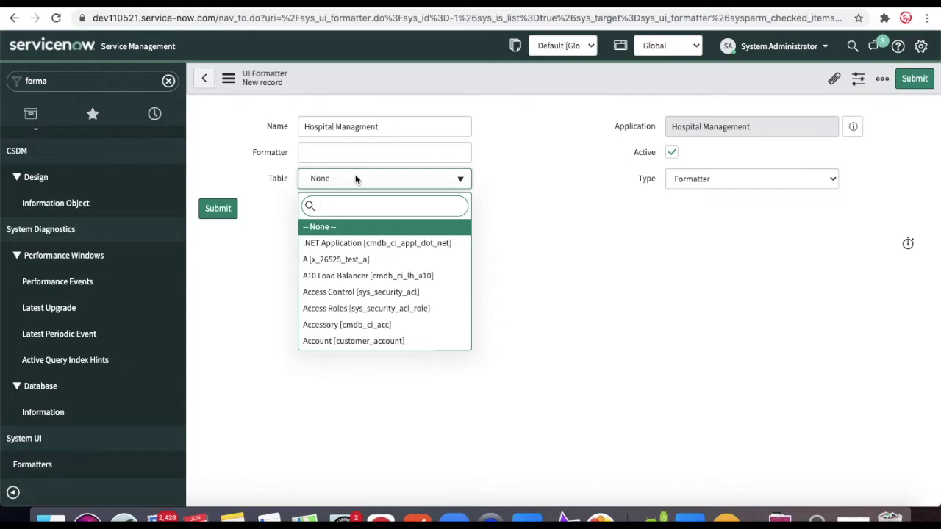
text(patient)
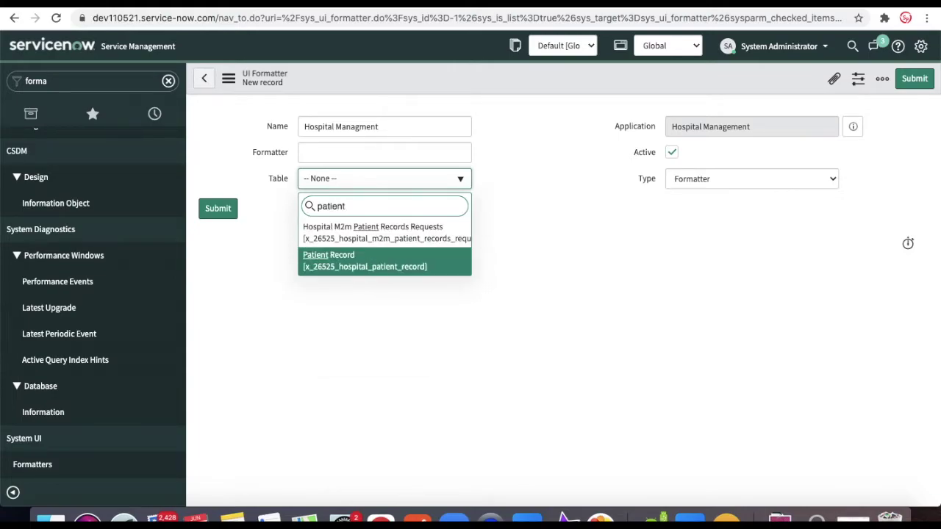
click(338, 260)
click(353, 152)
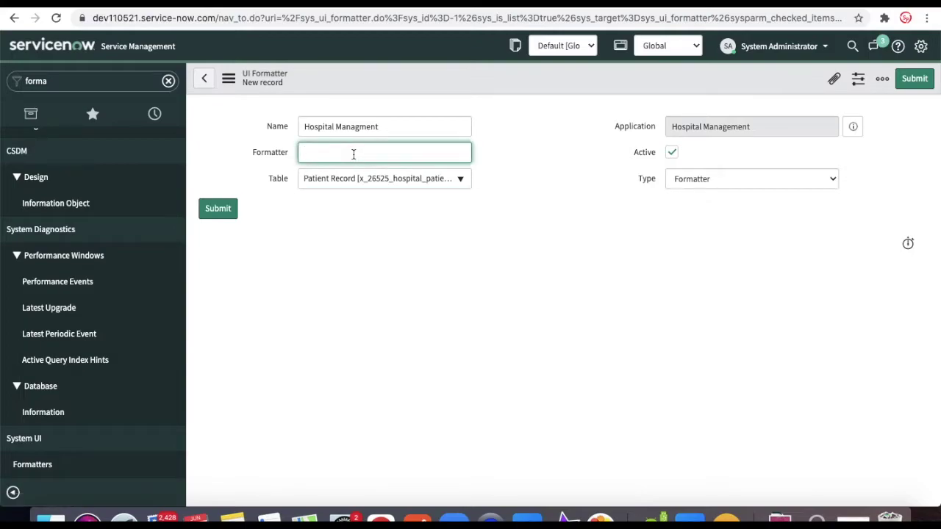
text(pr)
text(ocess_)
text(flow)
text(.xml)
click(230, 211)
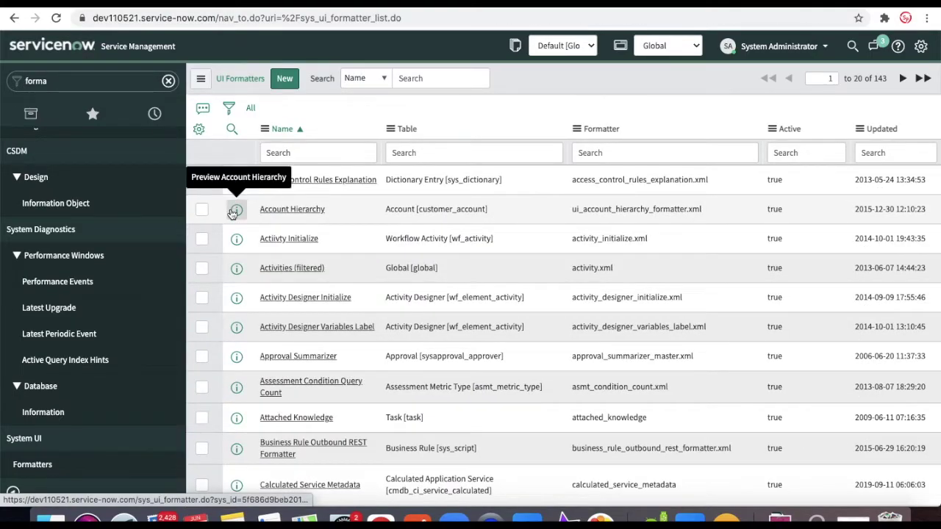
Filter the navigator for 'process fl', open System UI > Process Flow, and start a new flow record.
click(95, 79)
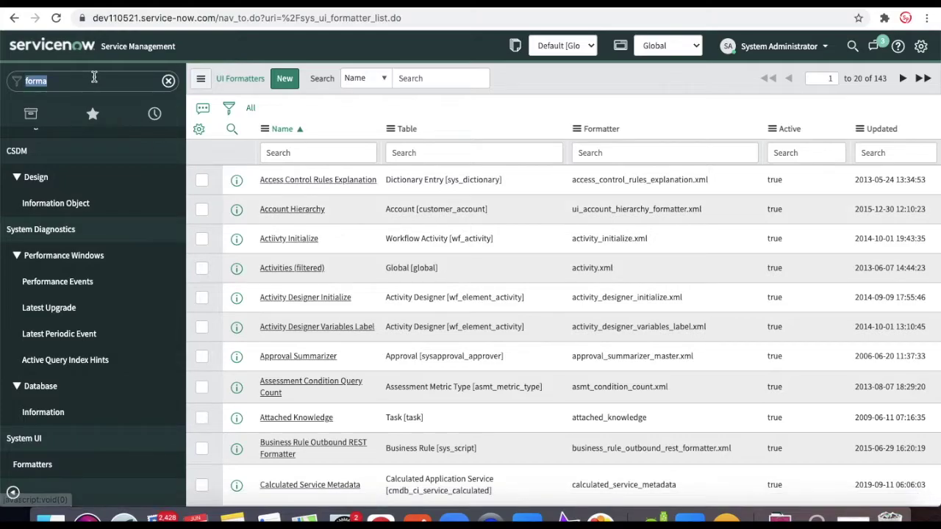
text(proc)
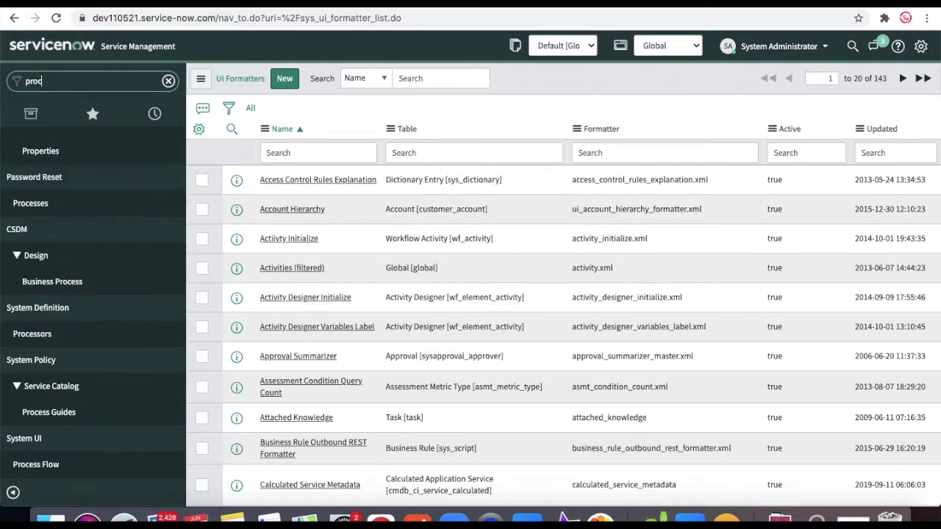
text(ess fl)
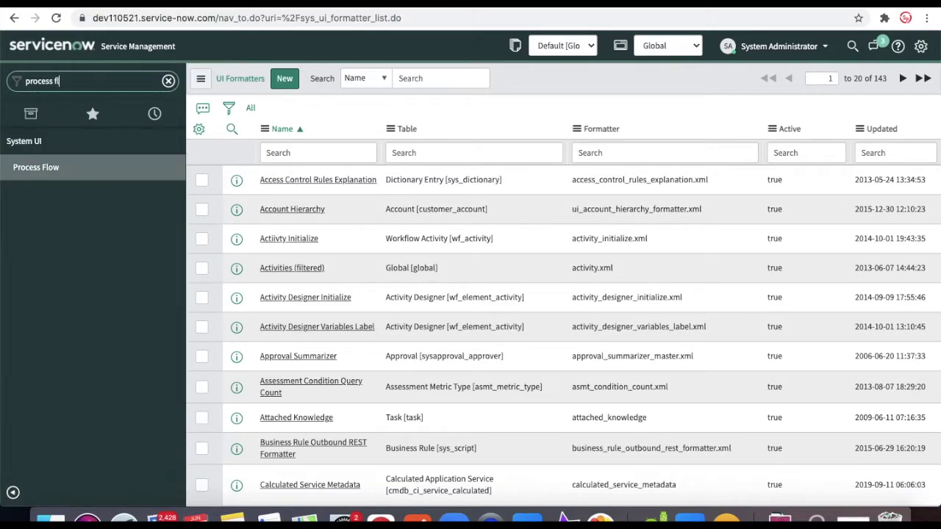
click(50, 178)
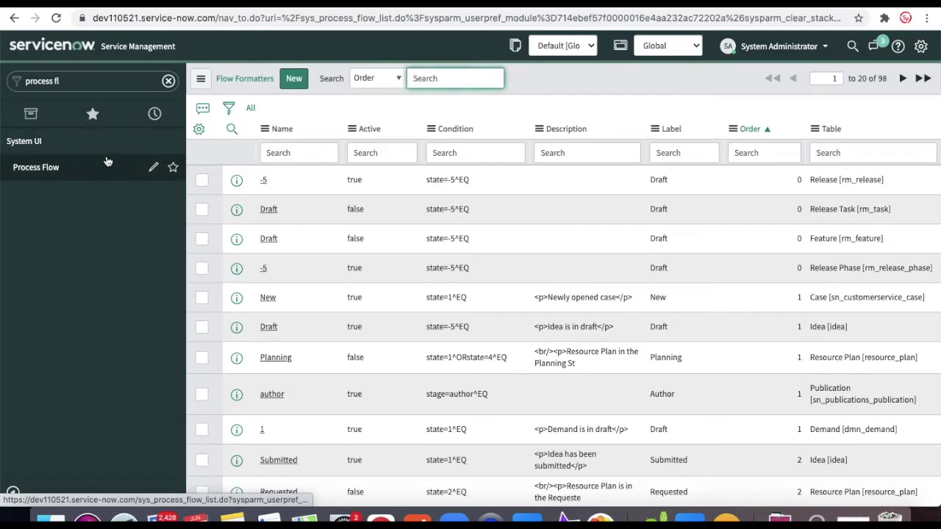
click(293, 82)
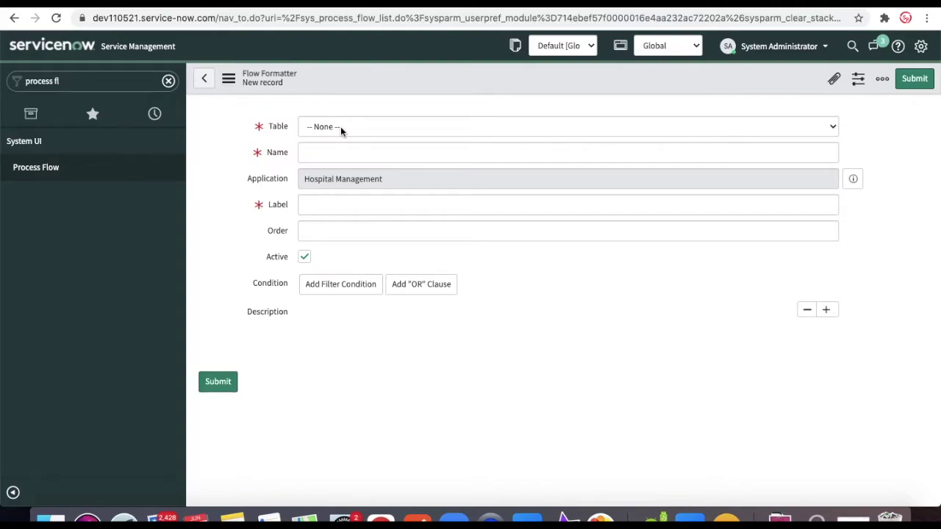
click(340, 126)
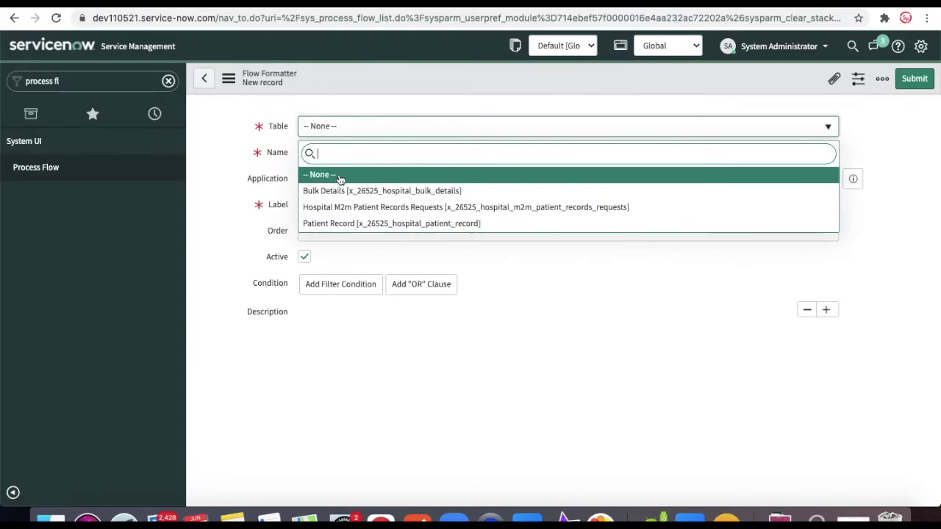
Set the flow step's table to Patient Record and its name to New.
click(343, 225)
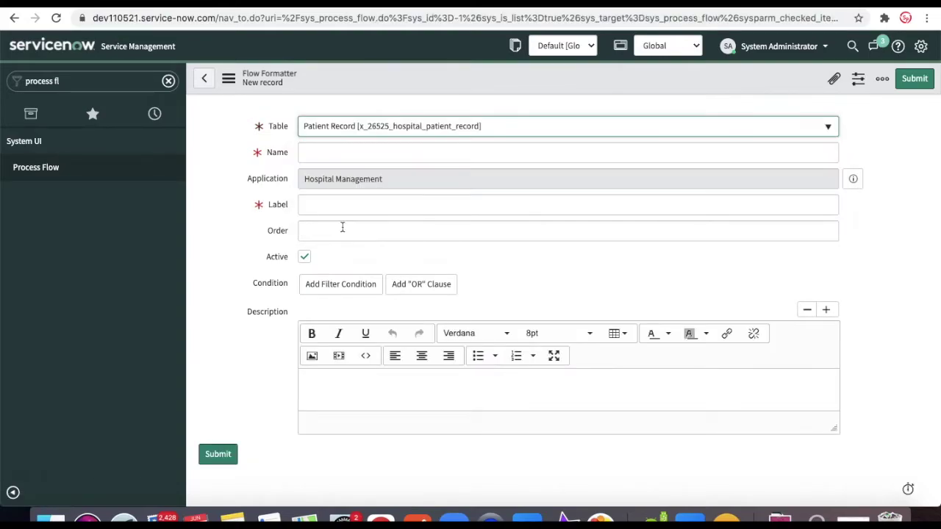
click(338, 156)
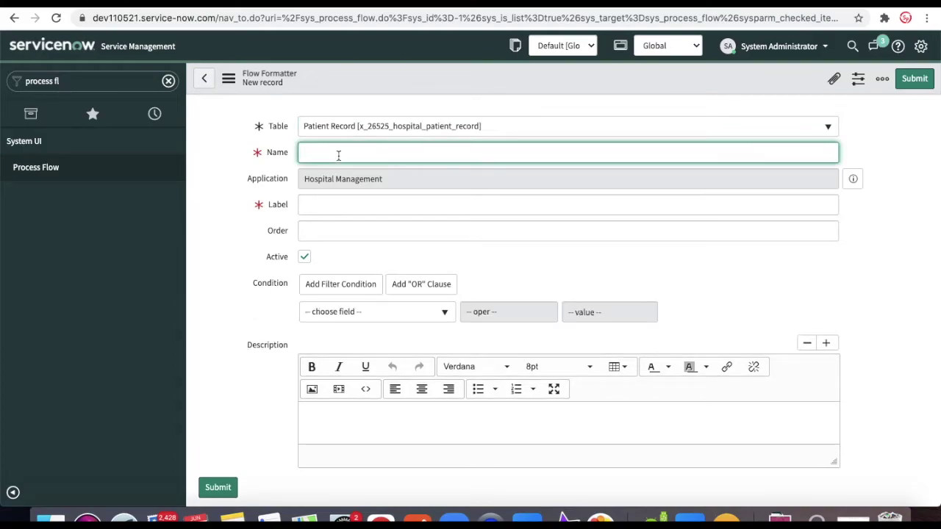
text(Ne)
text(w)
click(357, 205)
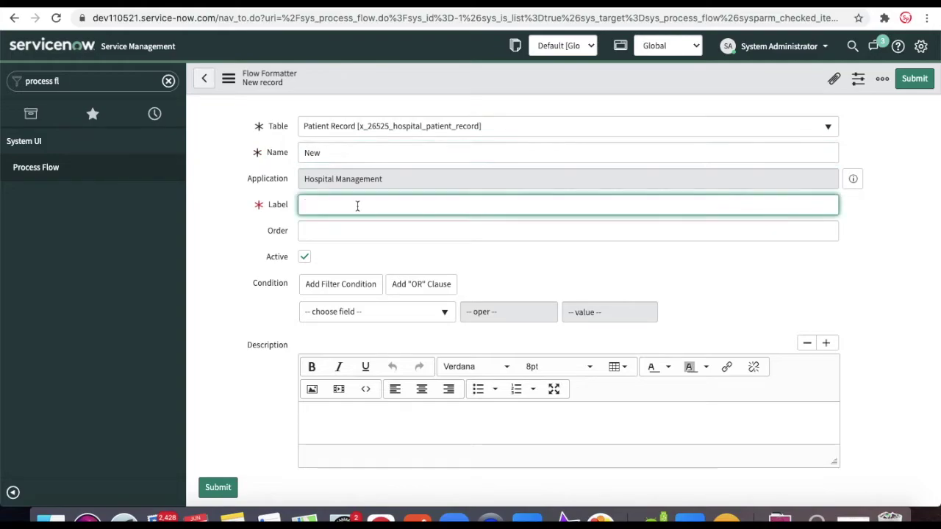
text(New)
Add the condition State is New and set Order to 100.
click(367, 311)
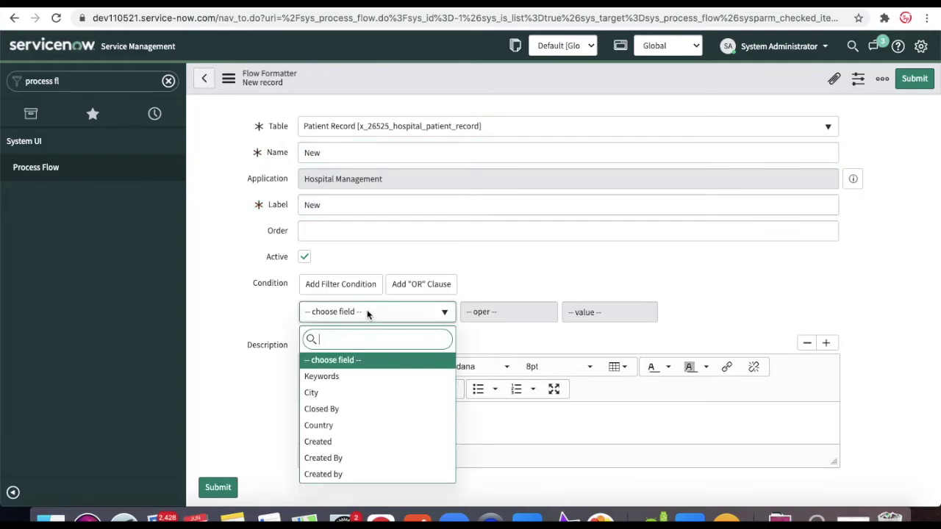
text(st)
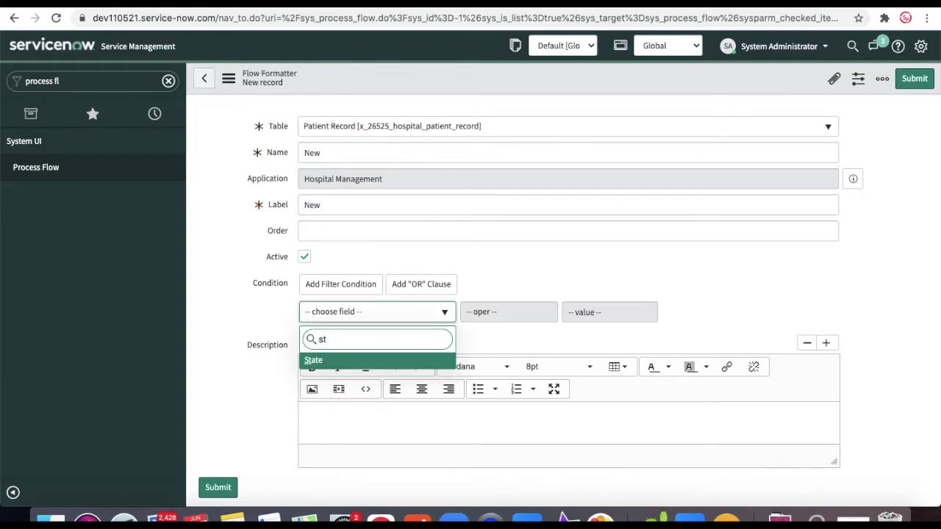
key(Return)
click(584, 312)
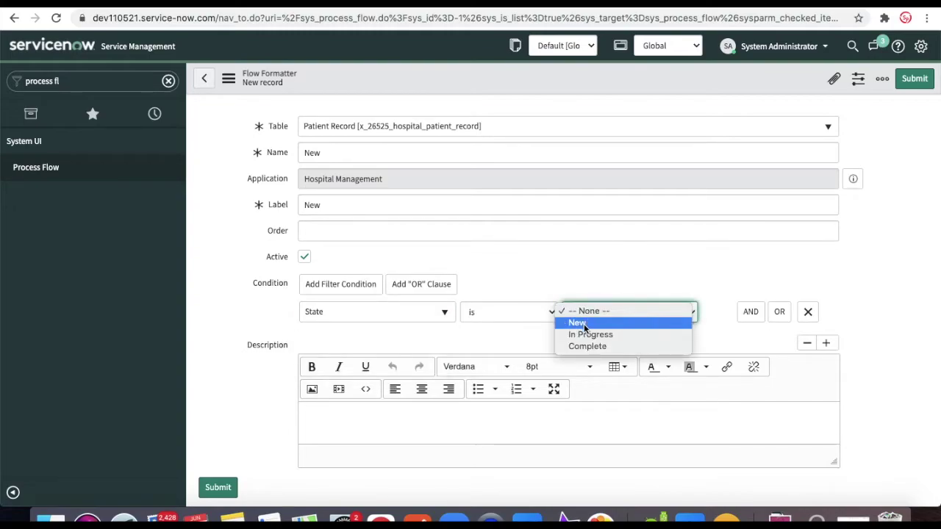
click(584, 324)
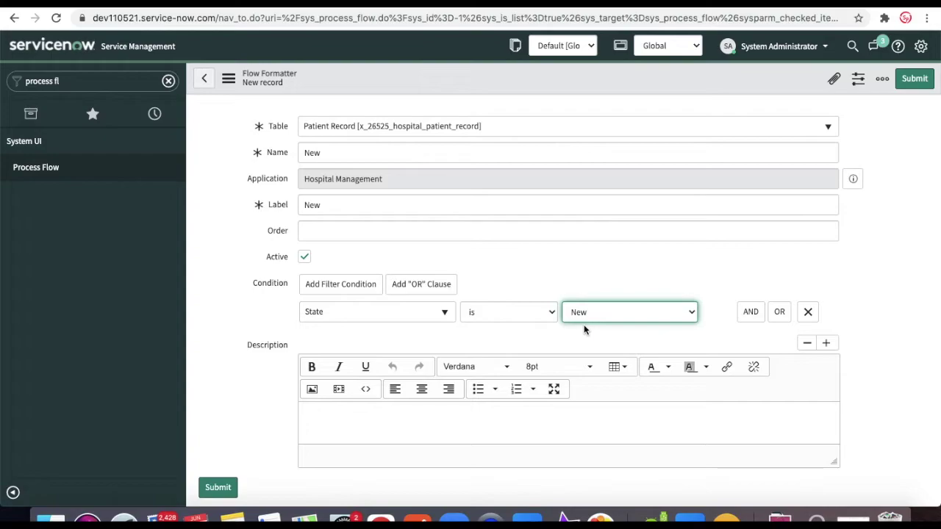
click(556, 230)
text(00)
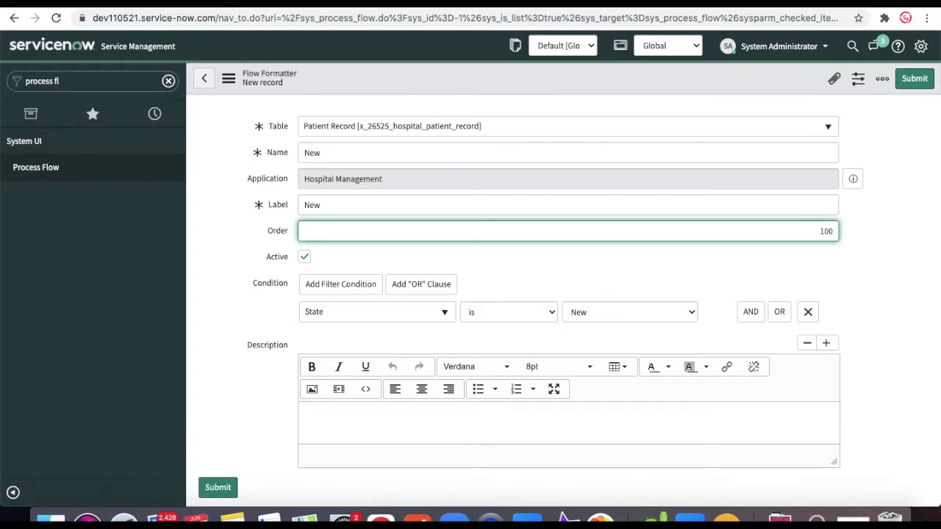
right_click(537, 73)
Save the New step and begin an InProgress entry with condition State is In Progress.
click(552, 81)
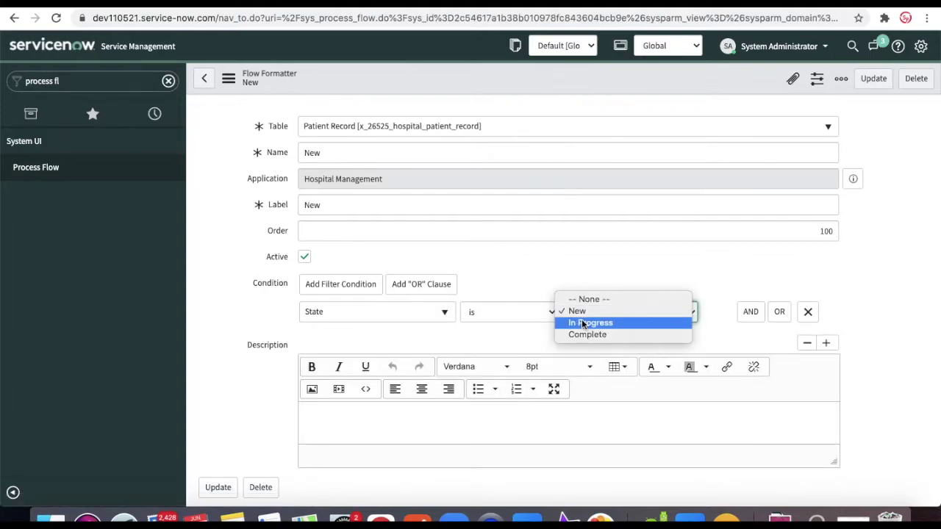
click(583, 323)
click(323, 154)
text(In P)
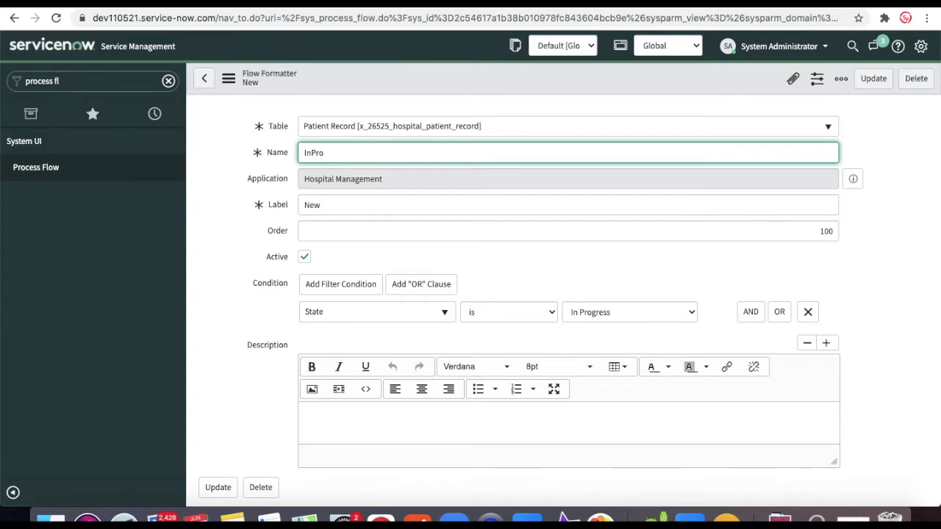
Use InProgress as both name and label, set Order to 200, and save the entry.
key(ctrl+a)
key(ctrl+c)
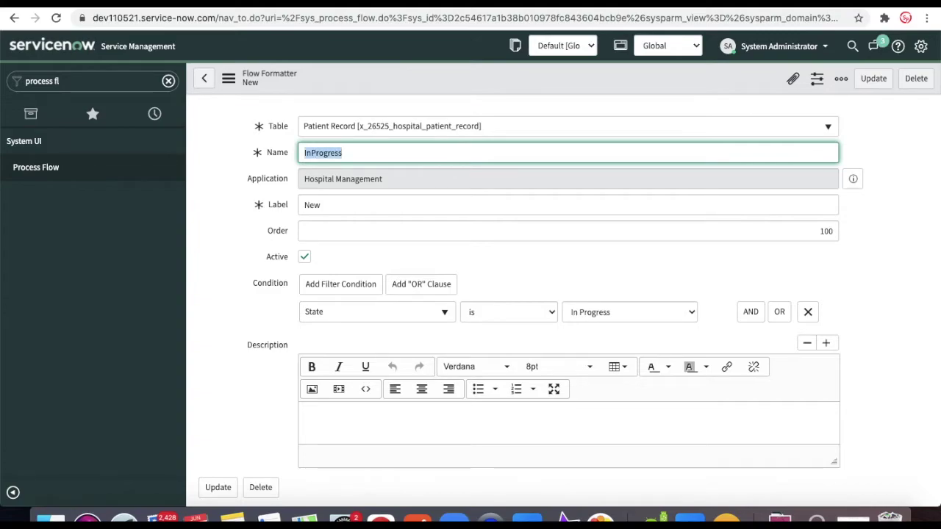
key(Tab)
key(Tab)
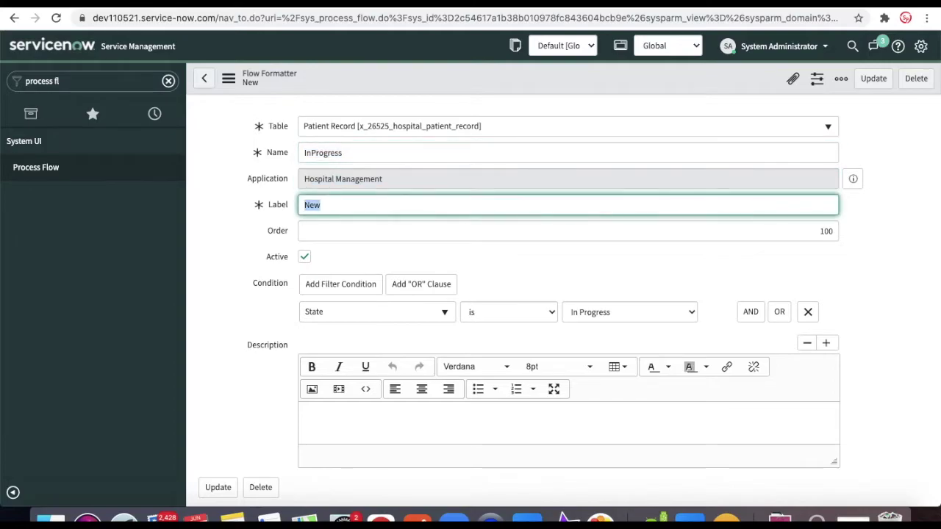
key(ctrl+v)
click(823, 231)
key(BackSpace)
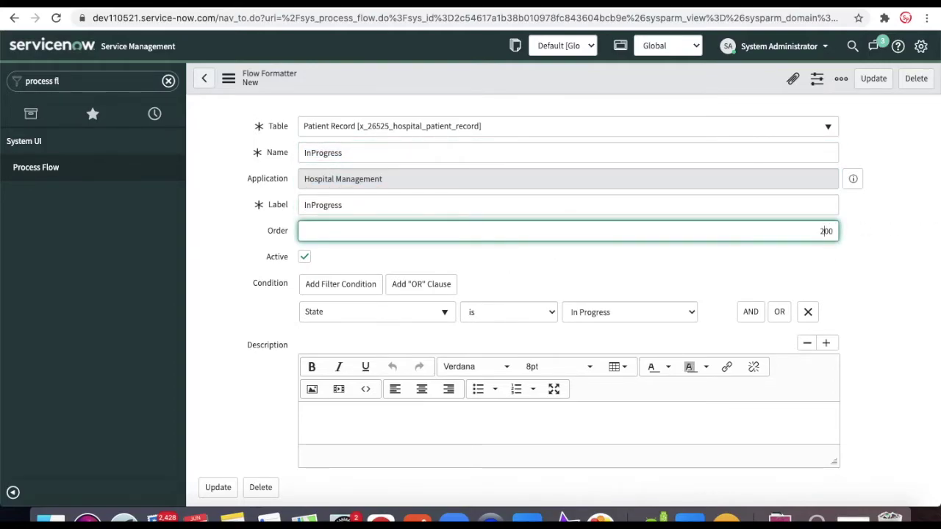
right_click(653, 77)
click(681, 116)
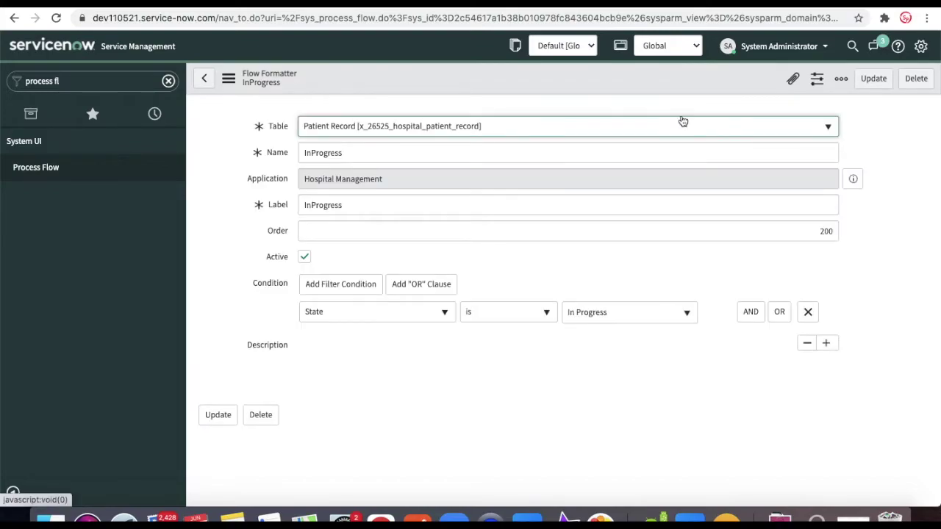
Insert a Complete entry: condition State is Complete, name and label Complete, order 300.
click(594, 316)
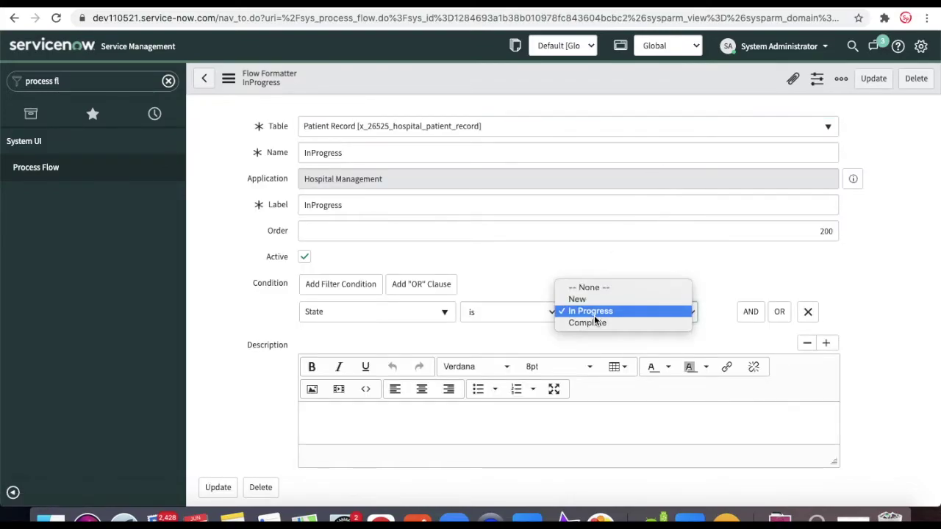
click(585, 323)
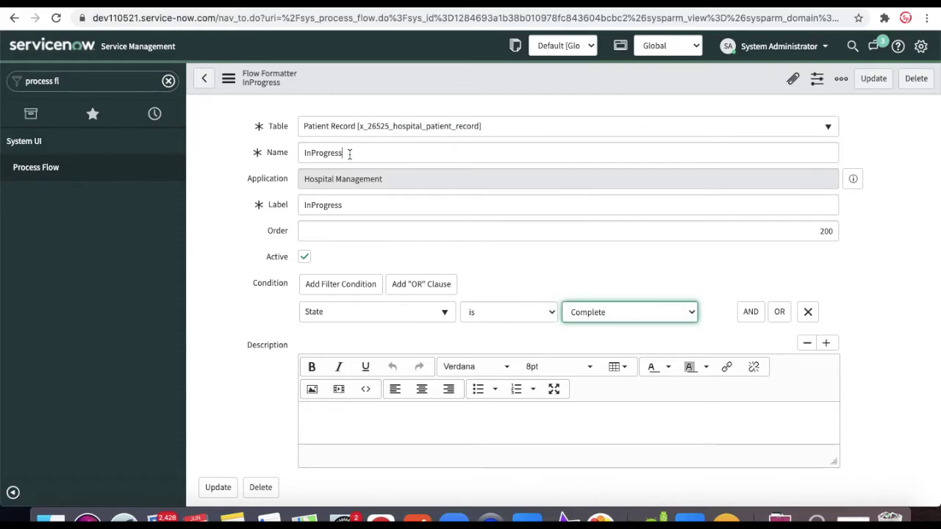
drag(349, 153, 298, 153)
text(Complete)
key(Tab)
key(Tab)
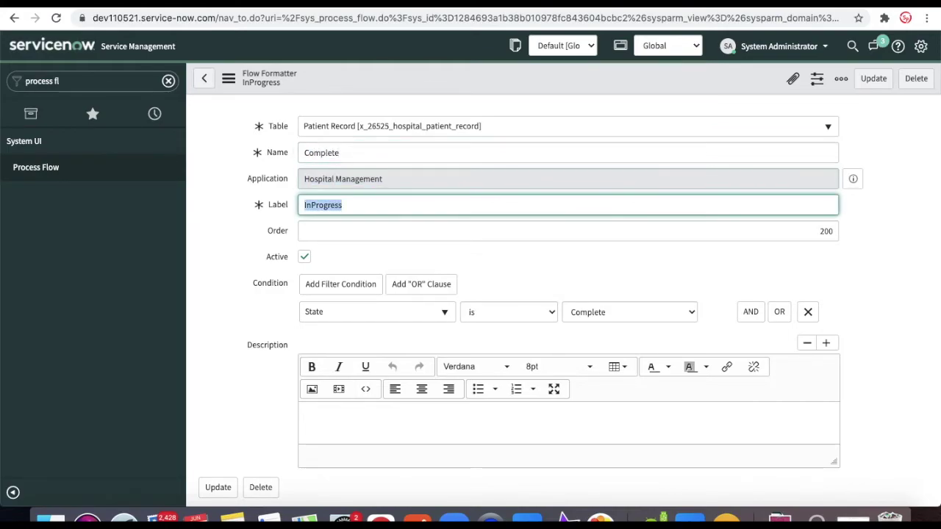
text(Comple)
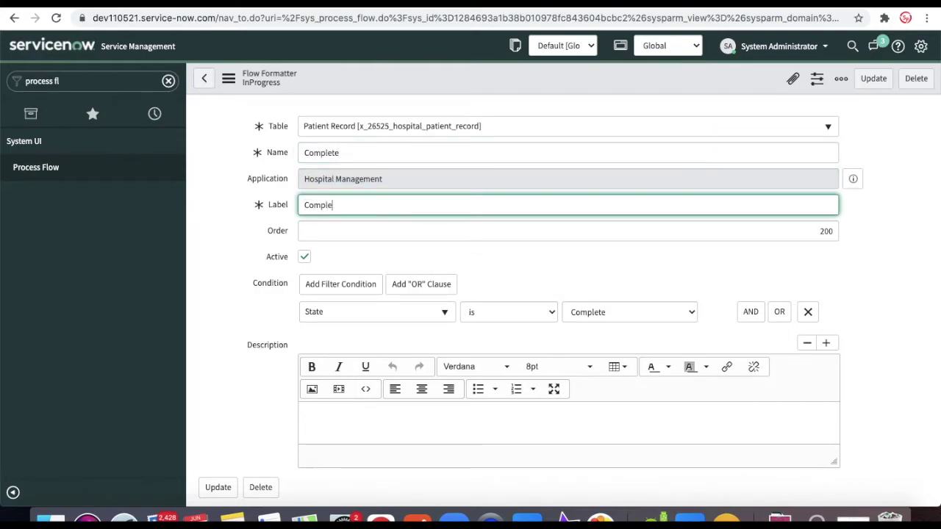
text(te)
click(825, 230)
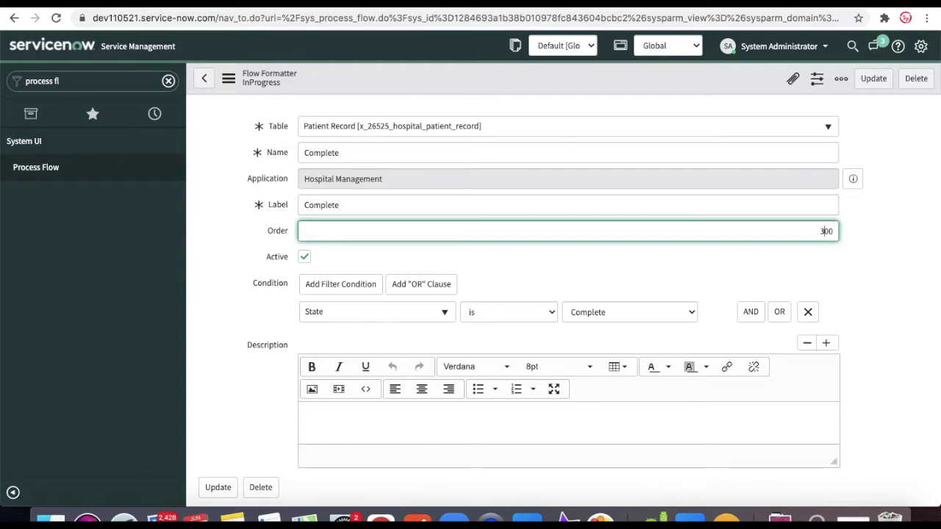
right_click(693, 86)
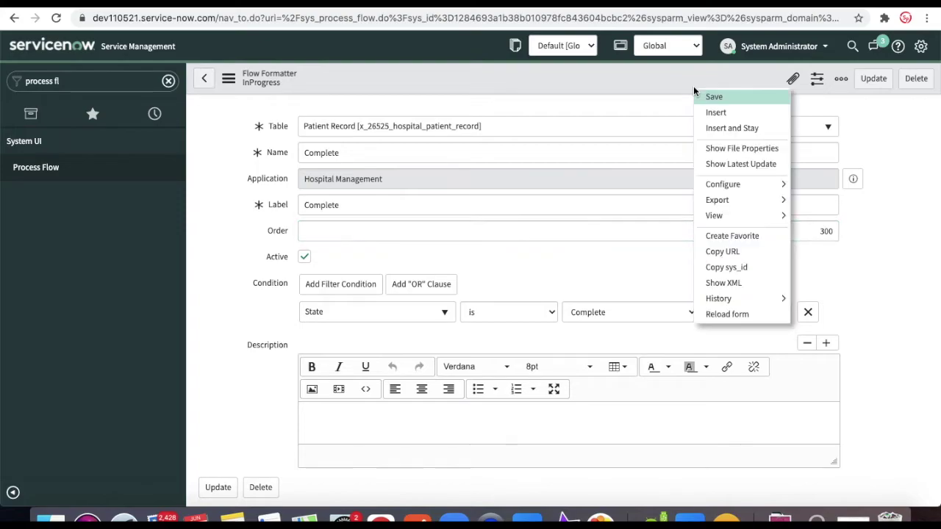
click(720, 128)
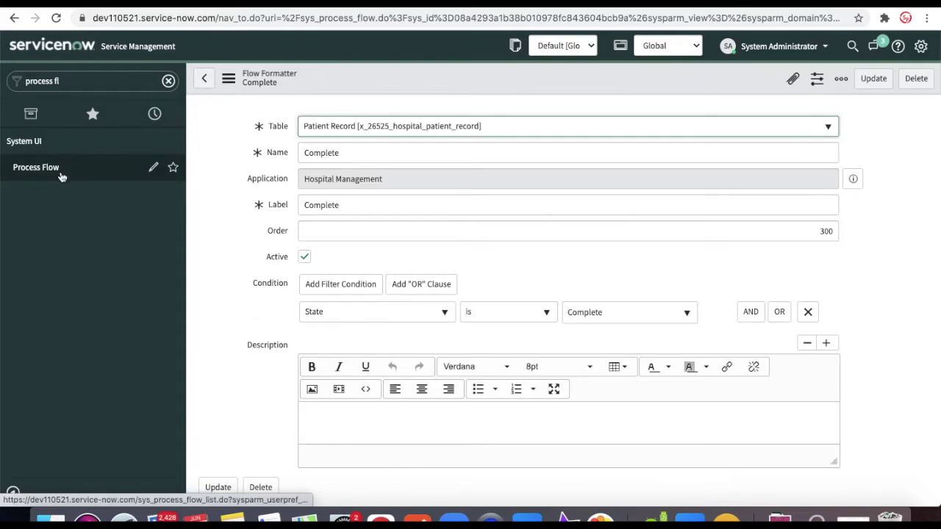
Filter the Process Flow list by table '*patie' to show only the Patient Record entries.
click(62, 176)
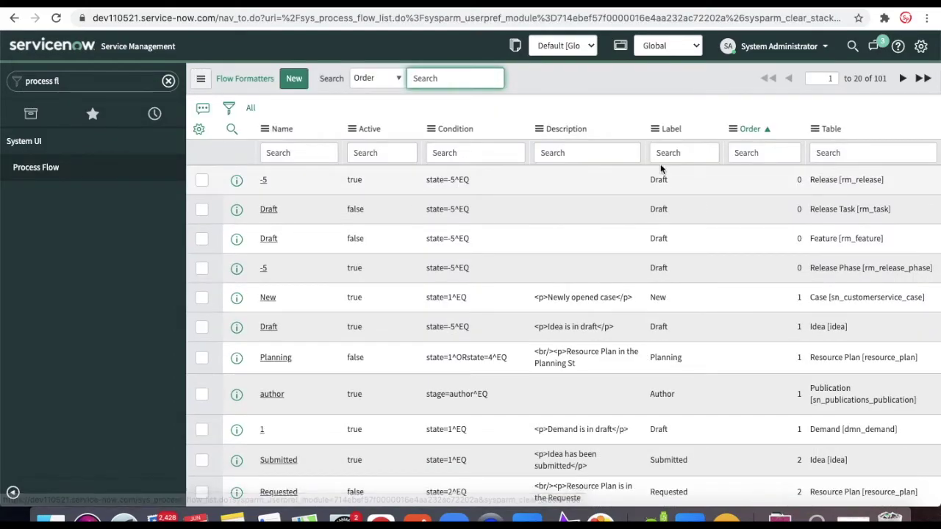
click(826, 153)
text(*)
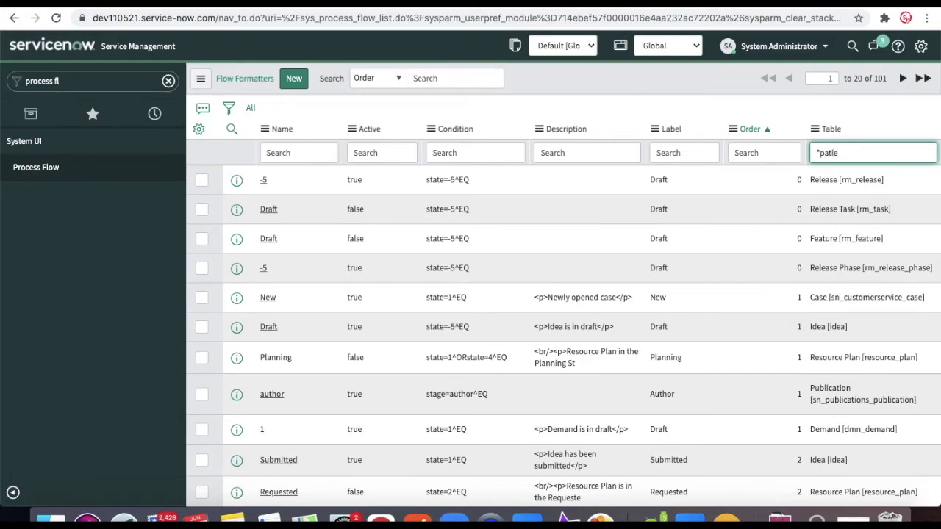
key(Return)
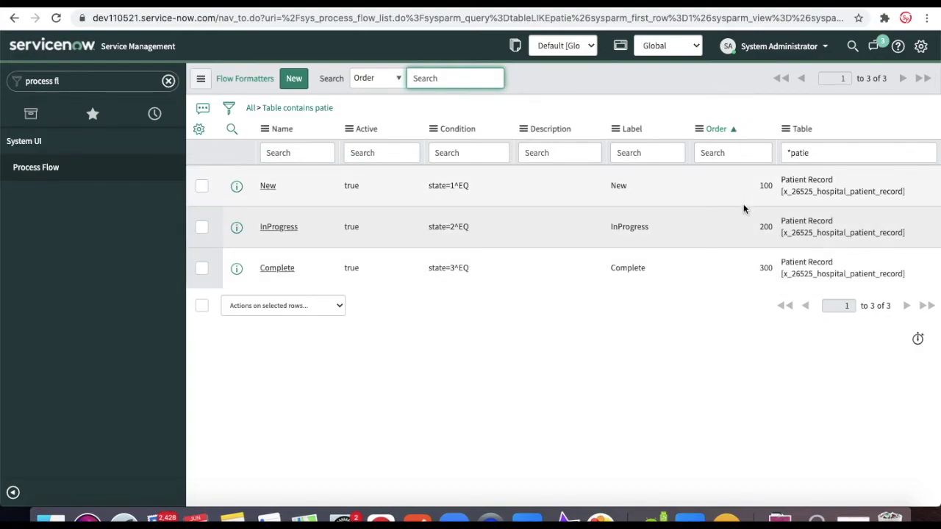
click(123, 86)
Open PR0001006 from Hospital Management's Patient Record > All and choose Configure > Form Layout.
text(hosp)
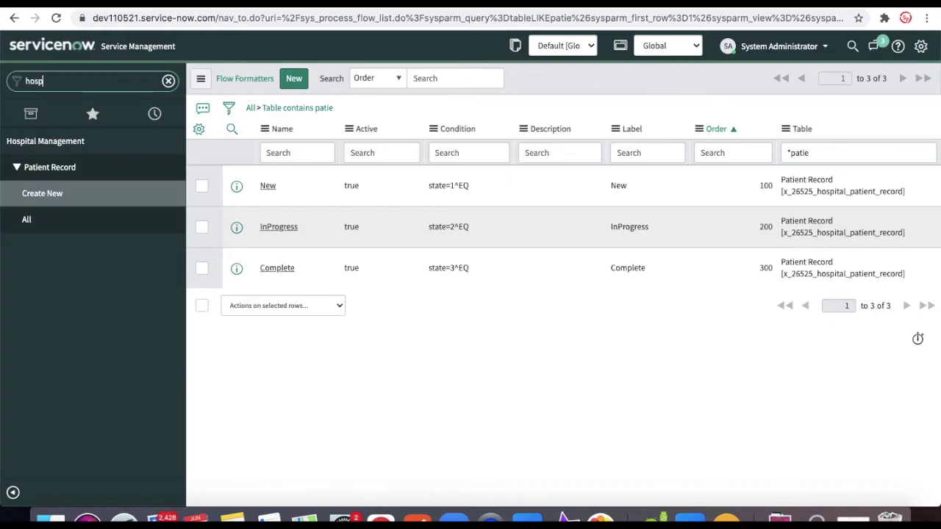
click(51, 194)
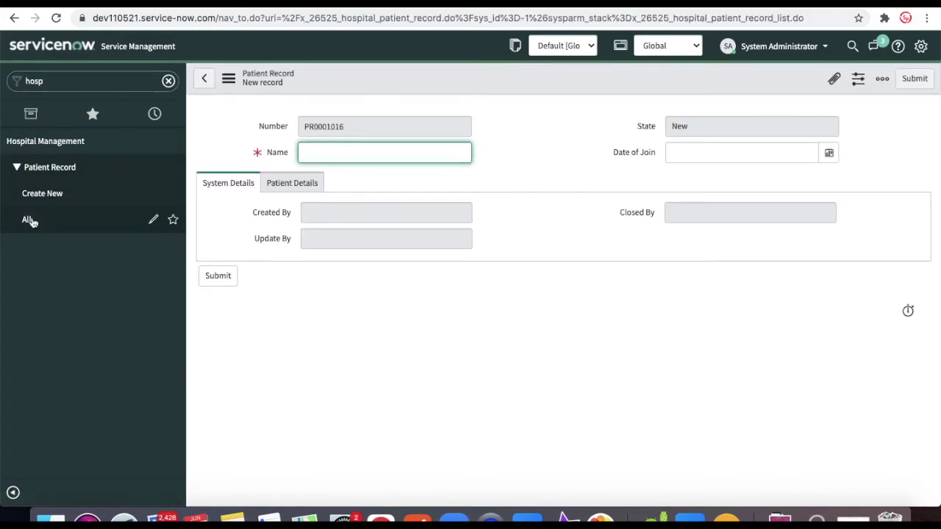
click(32, 220)
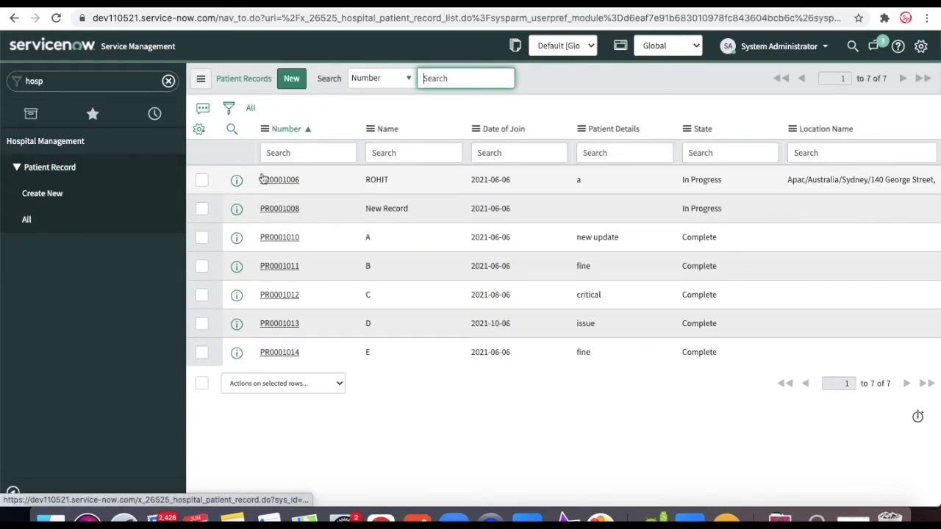
click(264, 180)
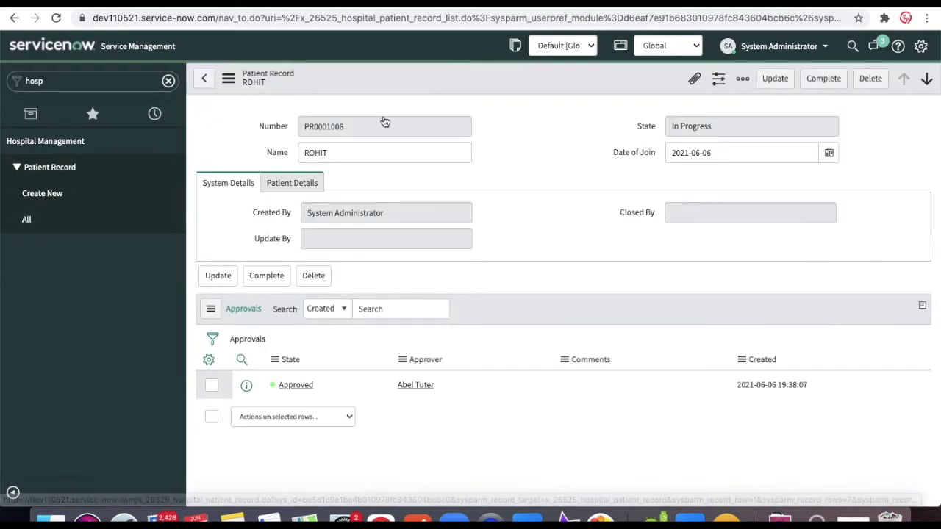
right_click(418, 87)
mouse_move(447, 144)
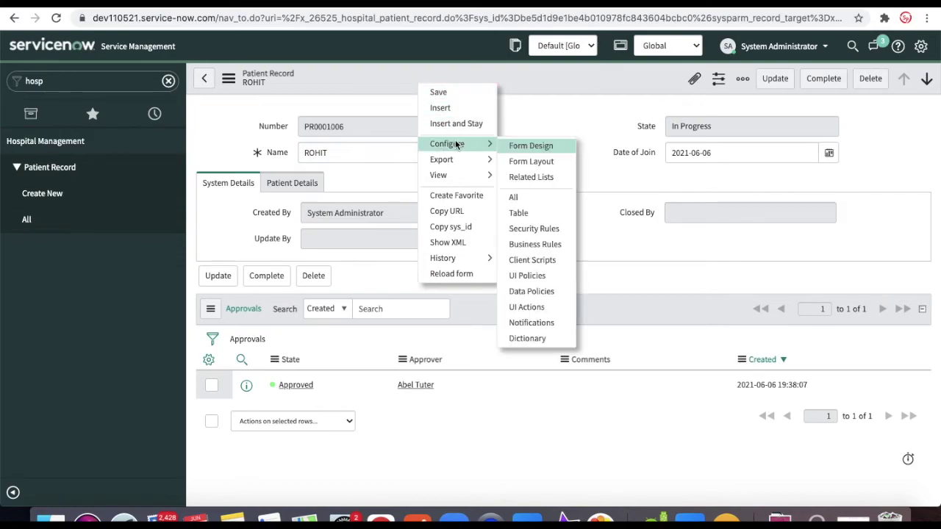
click(544, 164)
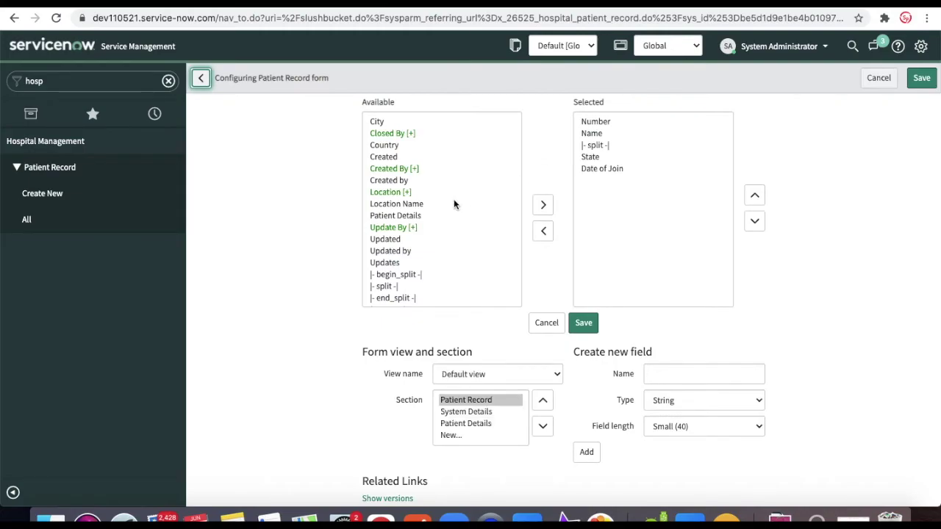
Add the Hospital Managment formatter to the Selected list, move it to the top, and save.
scroll(453, 204, down, 3)
scroll(453, 204, down, 2)
scroll(453, 202, down, 2)
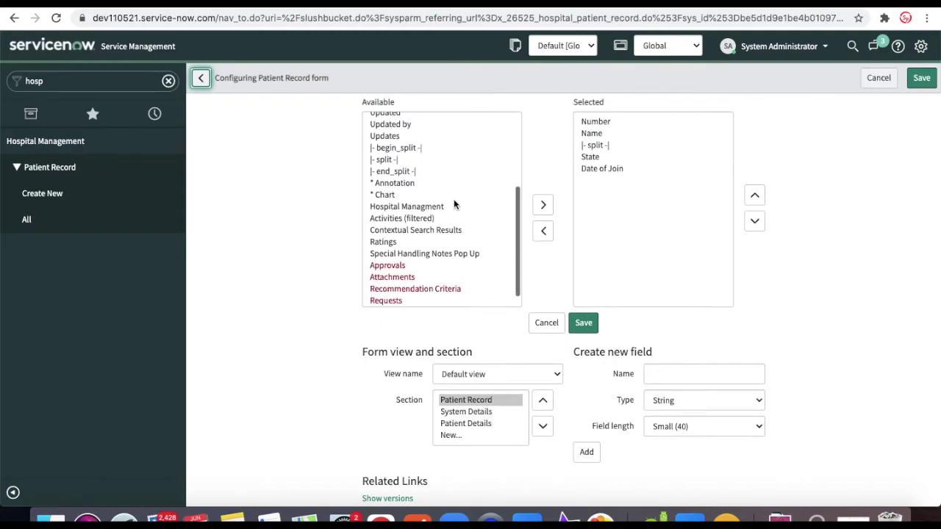
scroll(454, 200, down, 1)
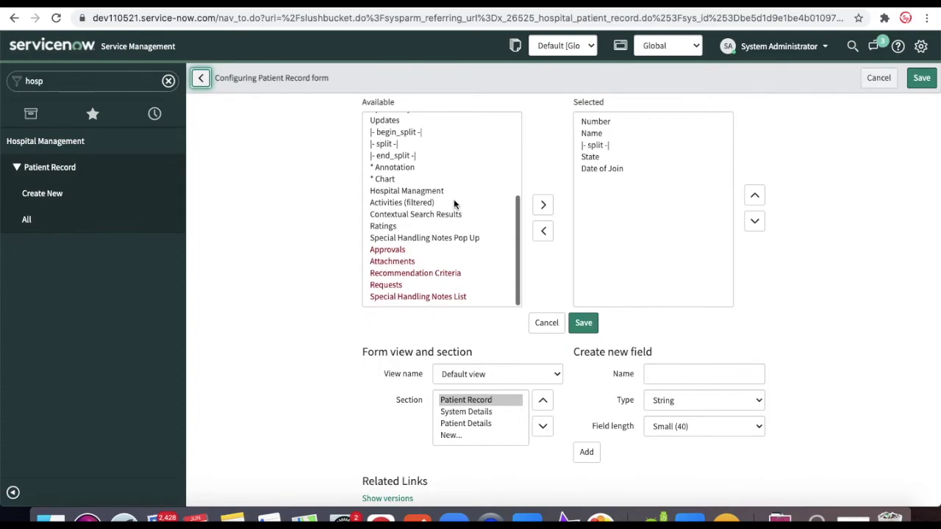
click(424, 190)
double_click(424, 190)
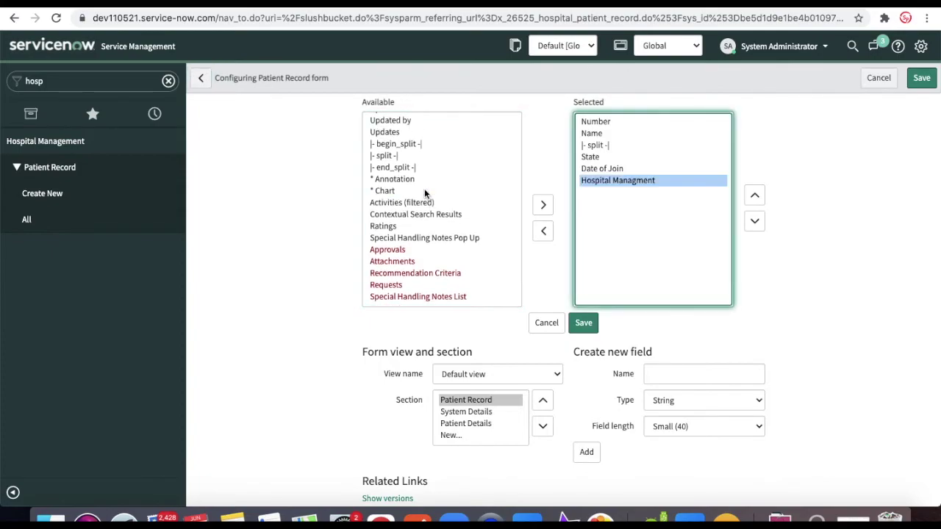
click(754, 195)
click(754, 195)
click(754, 195)
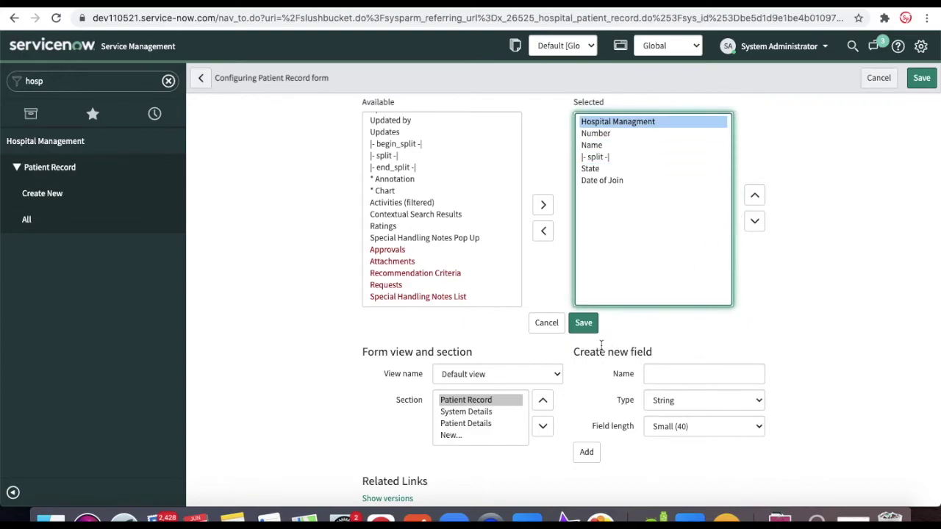
click(584, 325)
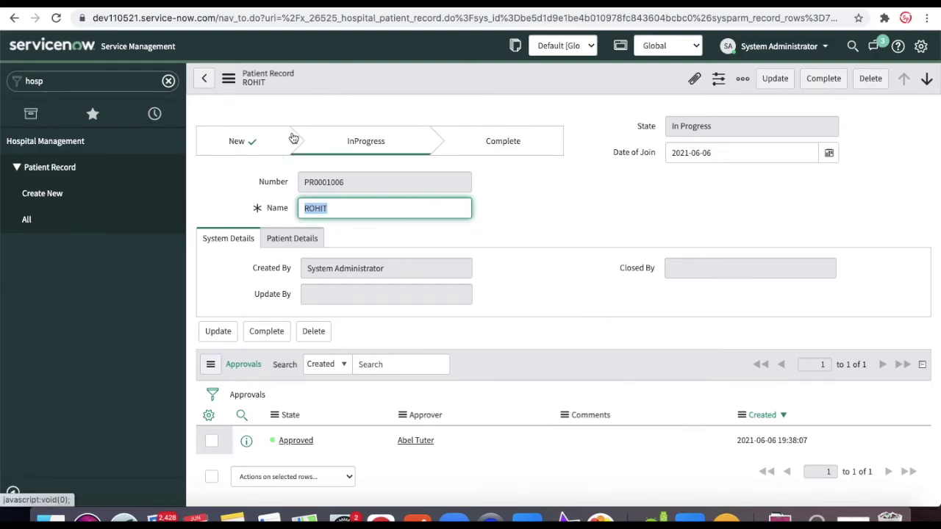
Reopen the Patient Record form layout editor from the form header's Configure menu.
right_click(558, 76)
mouse_move(588, 138)
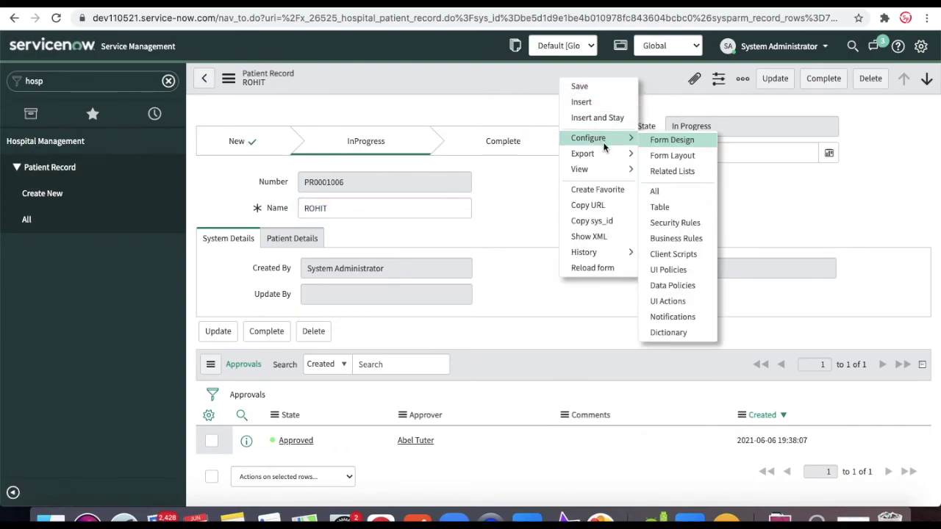
click(671, 155)
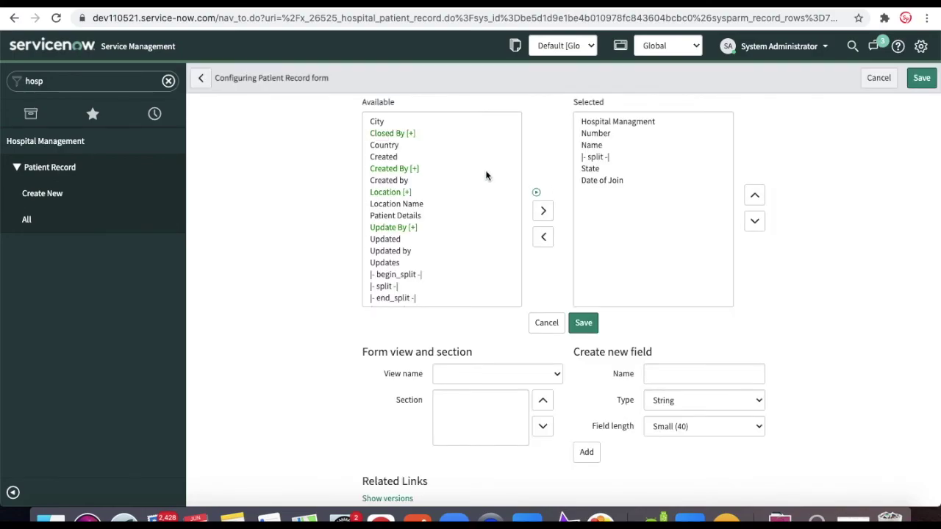
Add |- begin_split -| under Hospital Managment in the layout and save, widening the process flow.
click(477, 153)
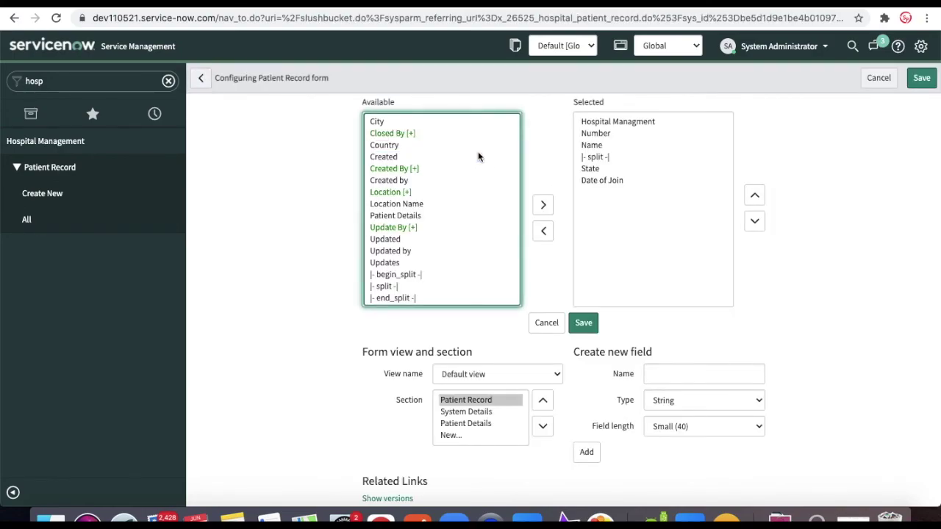
key(bar)
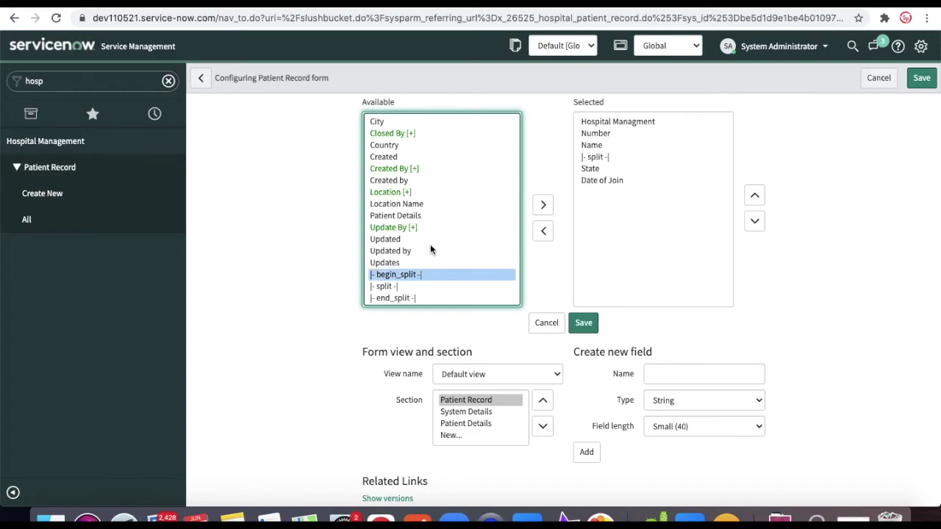
click(543, 205)
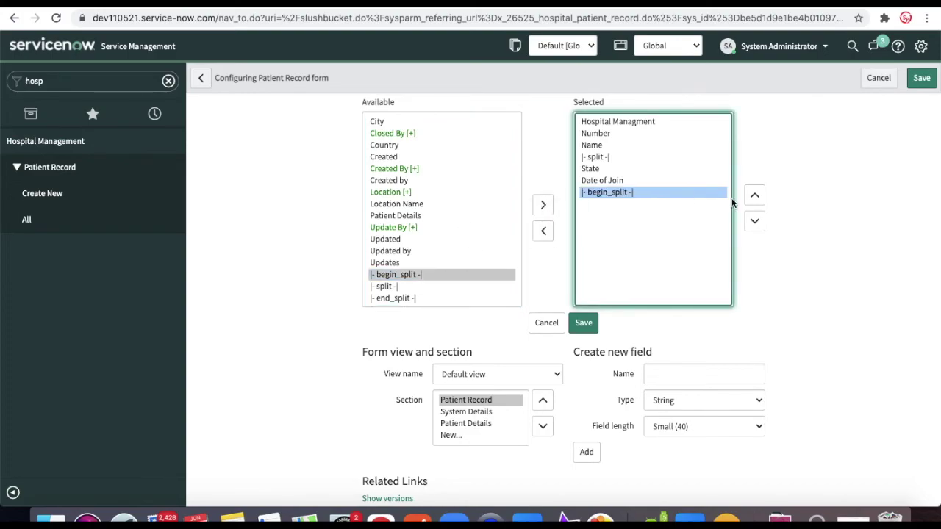
click(757, 197)
click(757, 197)
click(757, 197)
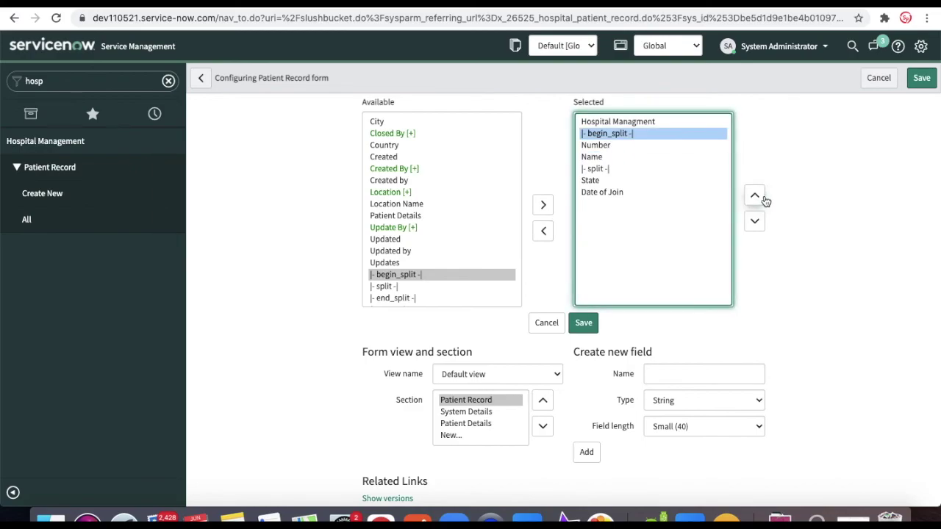
click(583, 326)
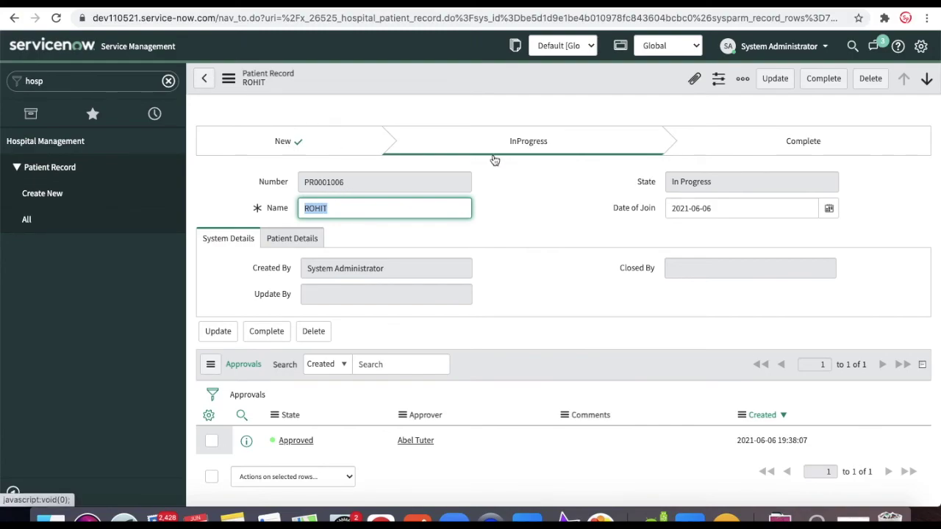
Open patient record PR0001013 from the Patient Record > All list.
click(34, 219)
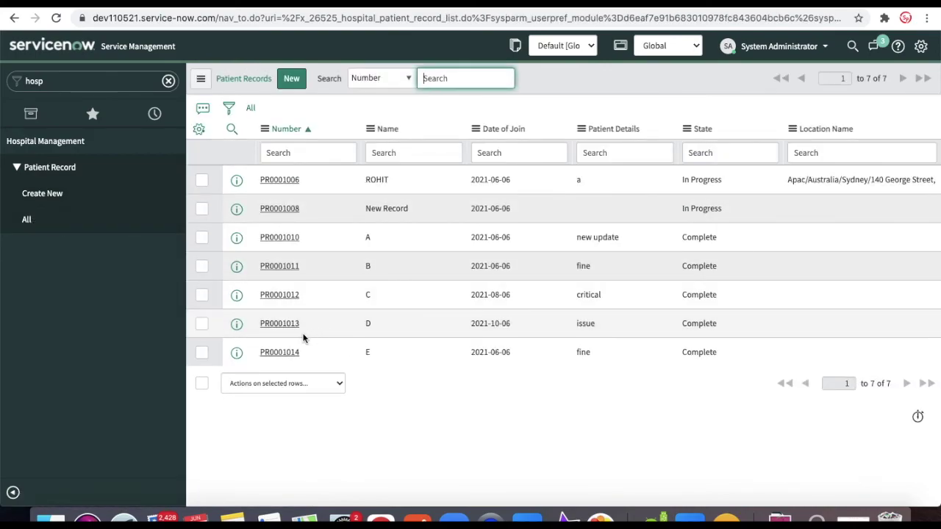
click(287, 326)
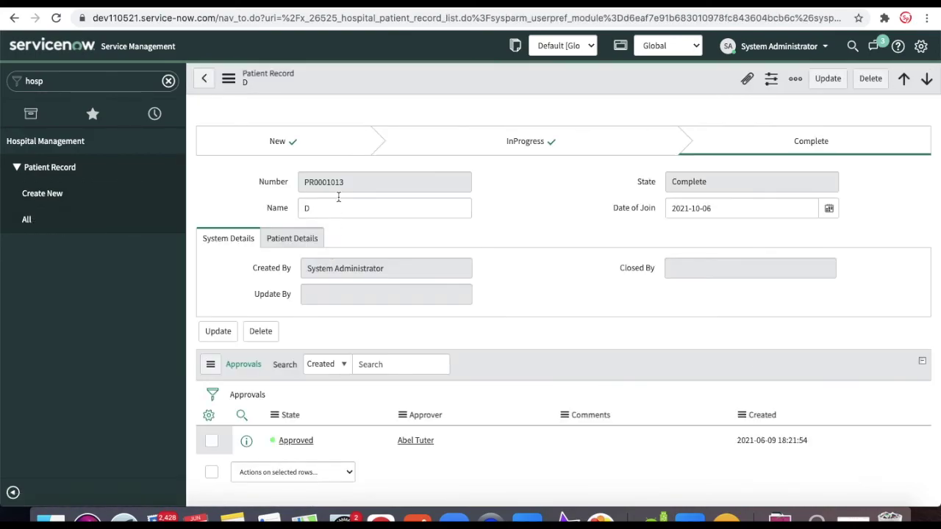